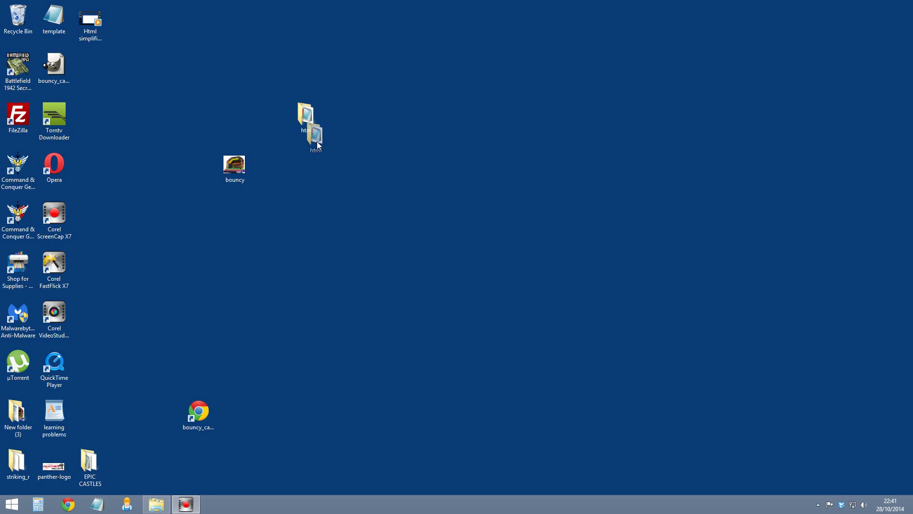
Open the desktop html folder and load index.html into Notepad.
drag(318, 145, 313, 131)
double_click(307, 118)
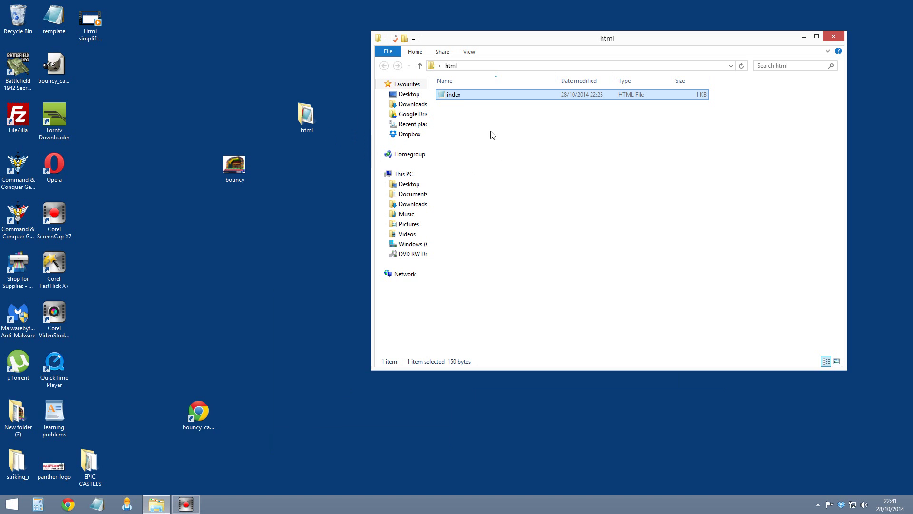
double_click(457, 94)
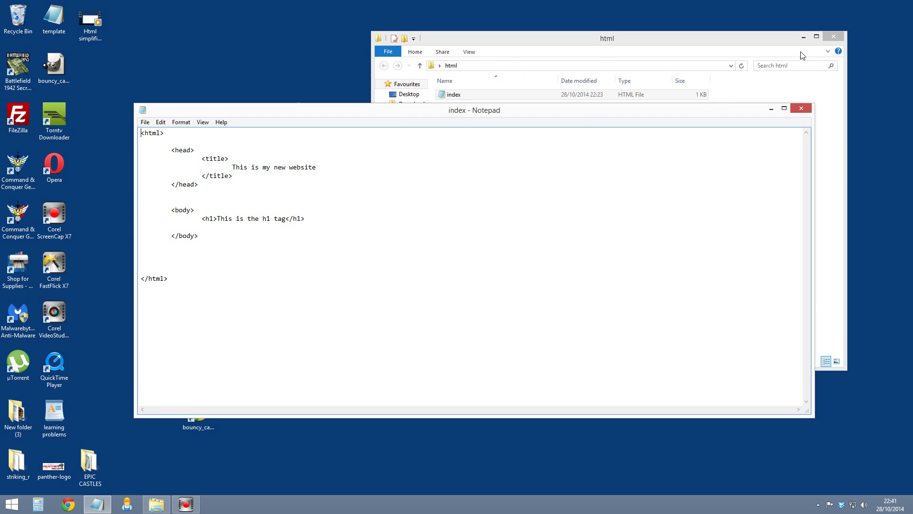
Add an <hr> line under the <h1> heading in index.html and save the file.
drag(581, 113, 577, 57)
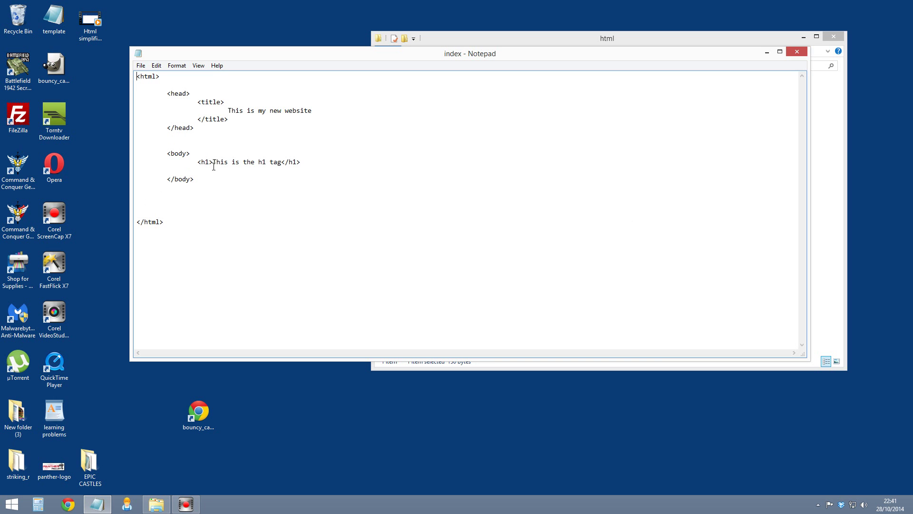
click(203, 170)
text(<)
text(hr)
text(>)
click(142, 66)
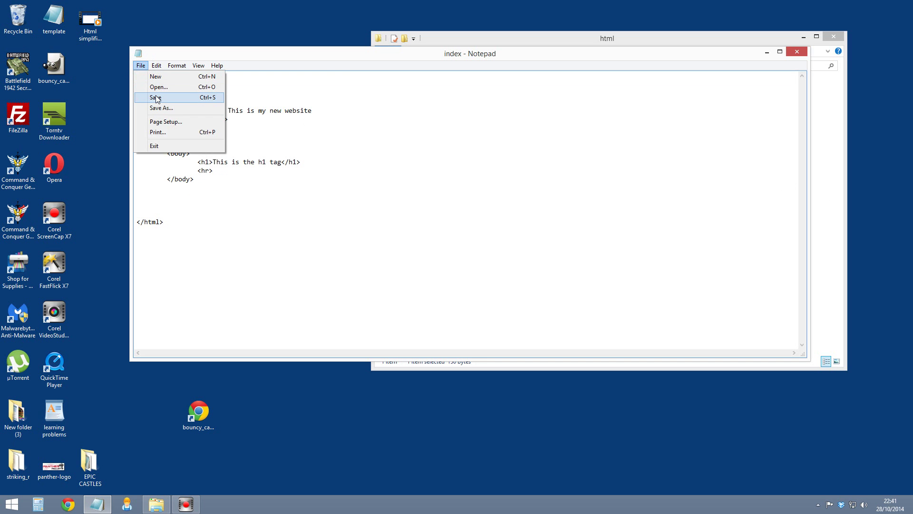
click(160, 97)
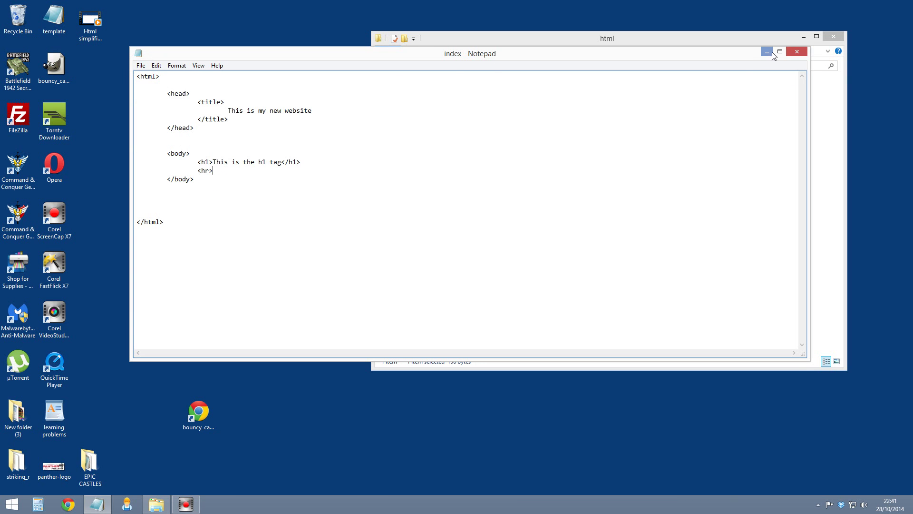
drag(742, 59, 648, 194)
right_click(514, 96)
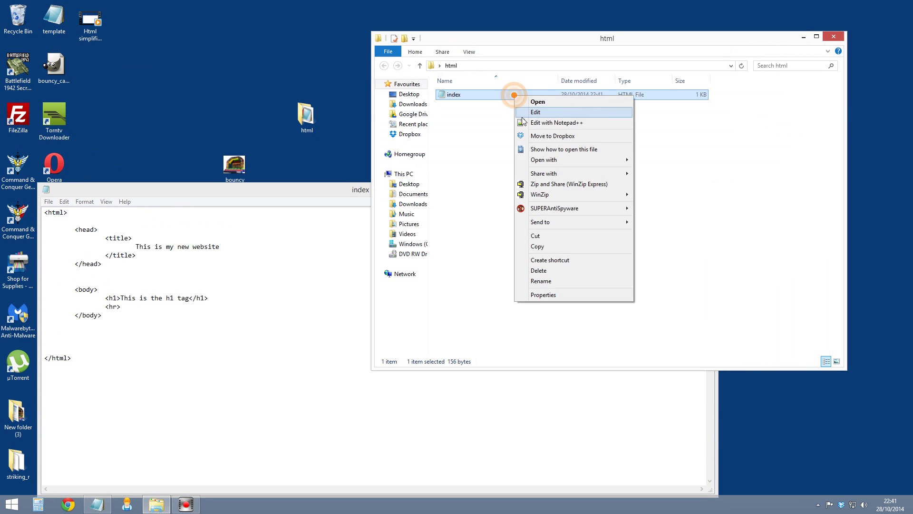
mouse_move(544, 159)
click(663, 163)
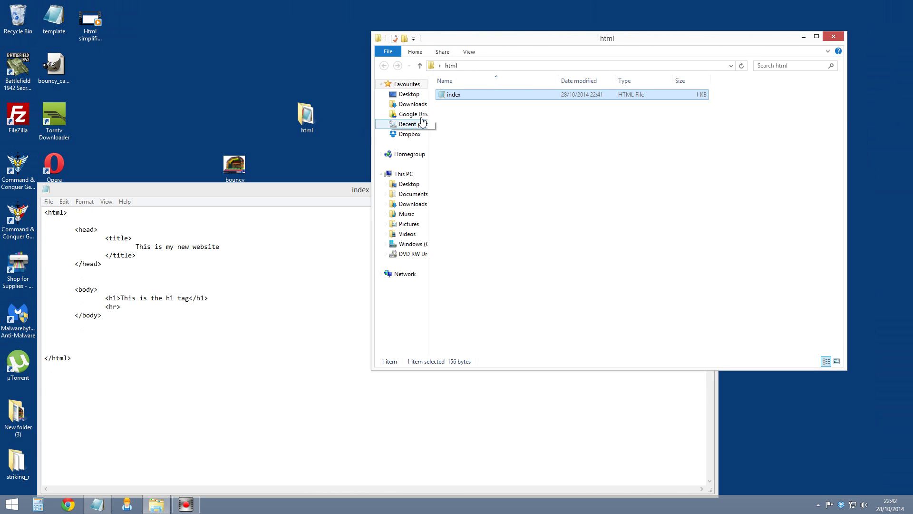
Move bouncy.jpg from the desktop into the html folder beside index.html.
mouse_move(274, 189)
mouse_down()
mouse_move(320, 172)
mouse_move(316, 195)
mouse_up()
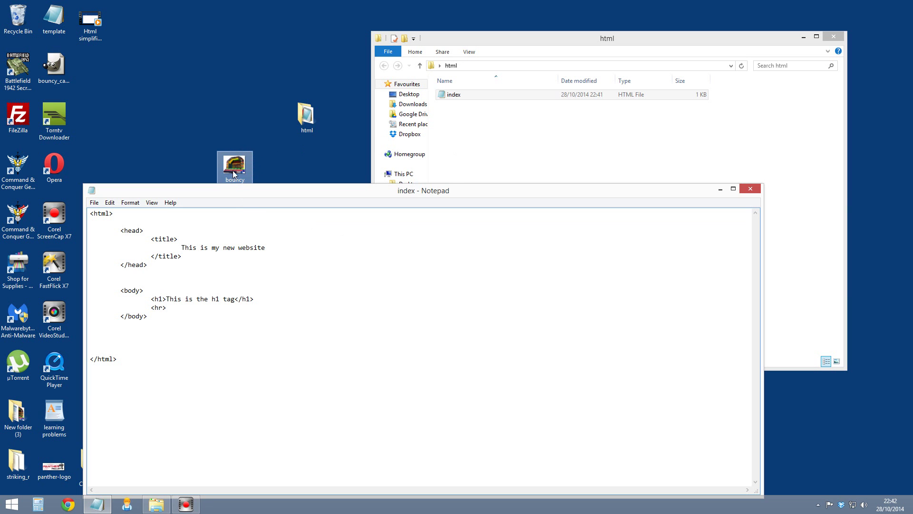
drag(233, 170, 496, 136)
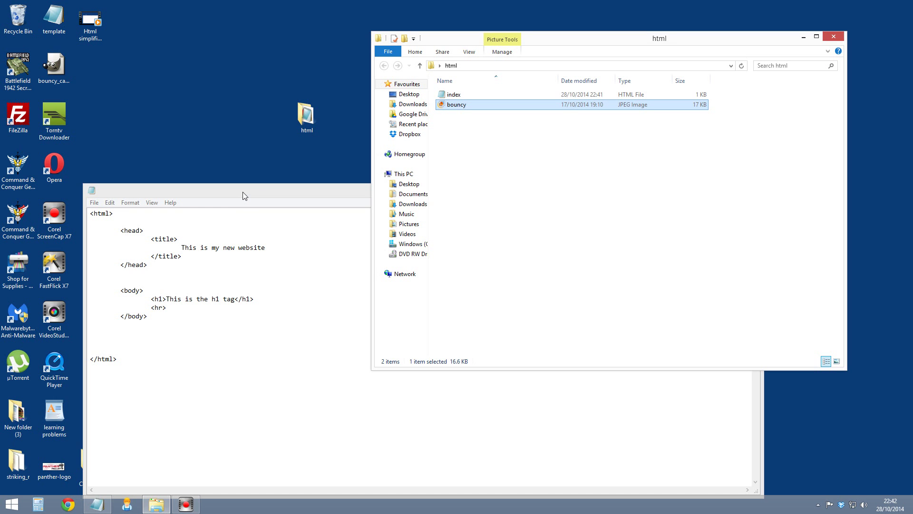
drag(243, 192, 349, 171)
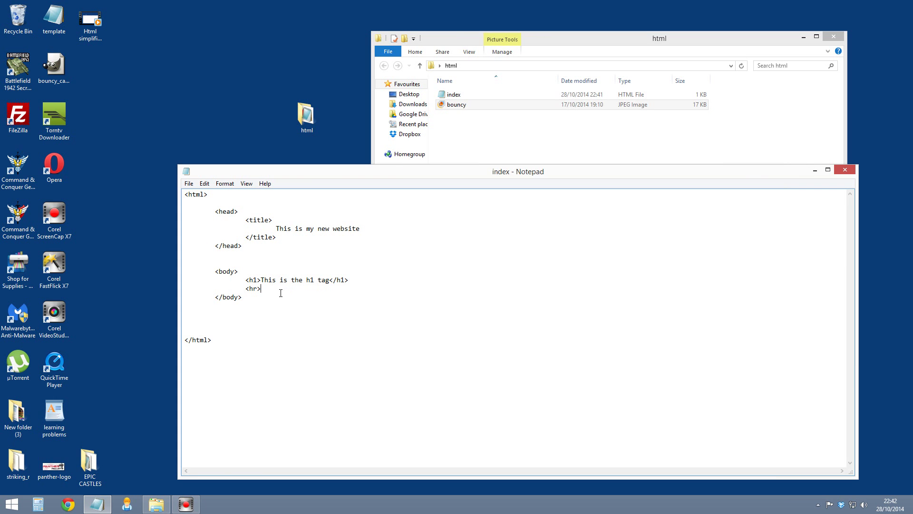
Start a new line below the <hr> tag.
key(Return)
text(im)
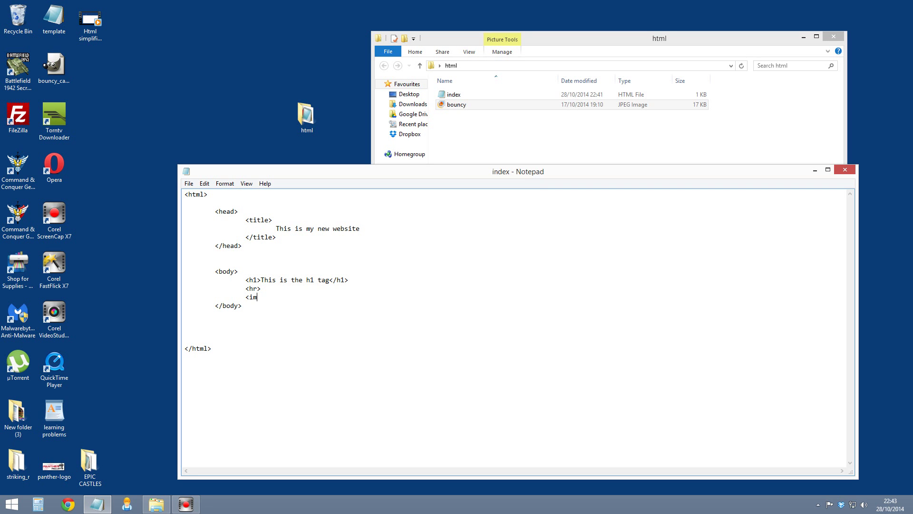
text(g)
text(s)
text(rc)
text(=)
text(")
text(b)
text(o)
text(uncy)
text(.)
text(jpg)
text(/>)
Save index.html, add a quote after 'bouncy' in the src value, and save again.
click(189, 183)
click(203, 215)
click(307, 298)
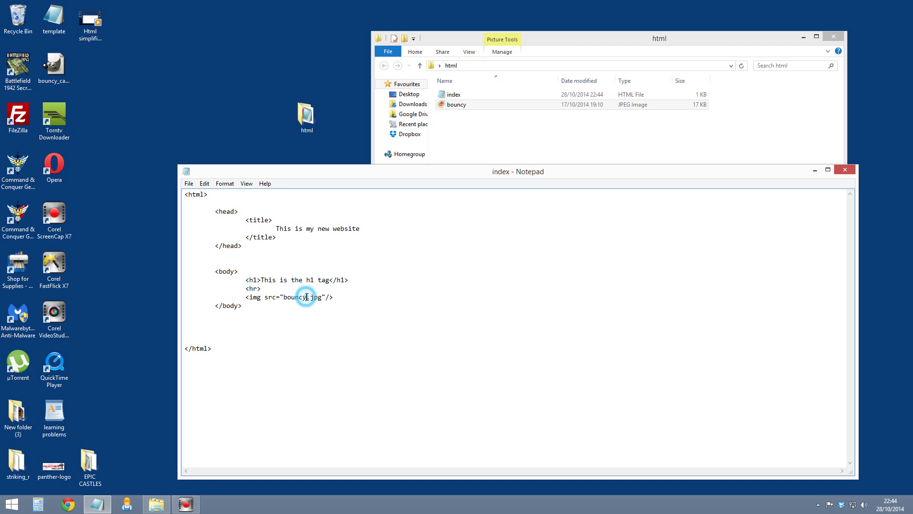
text(")
click(188, 183)
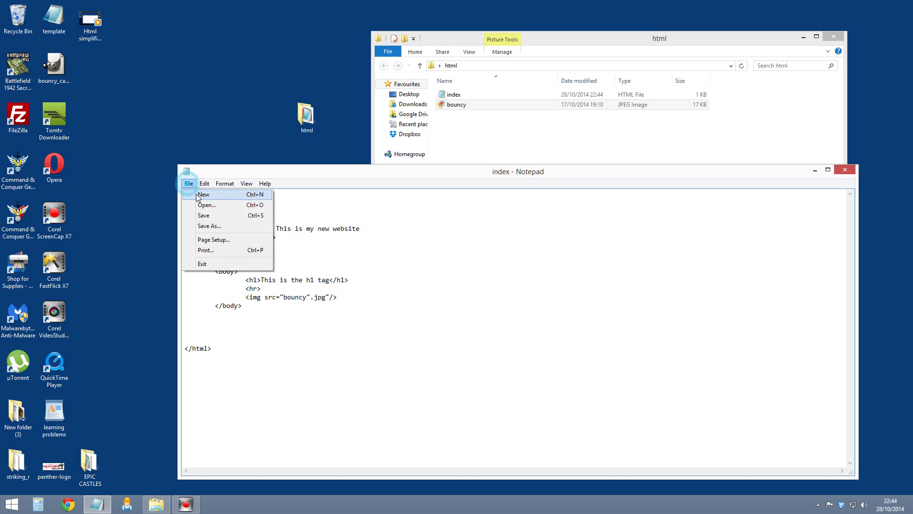
click(206, 215)
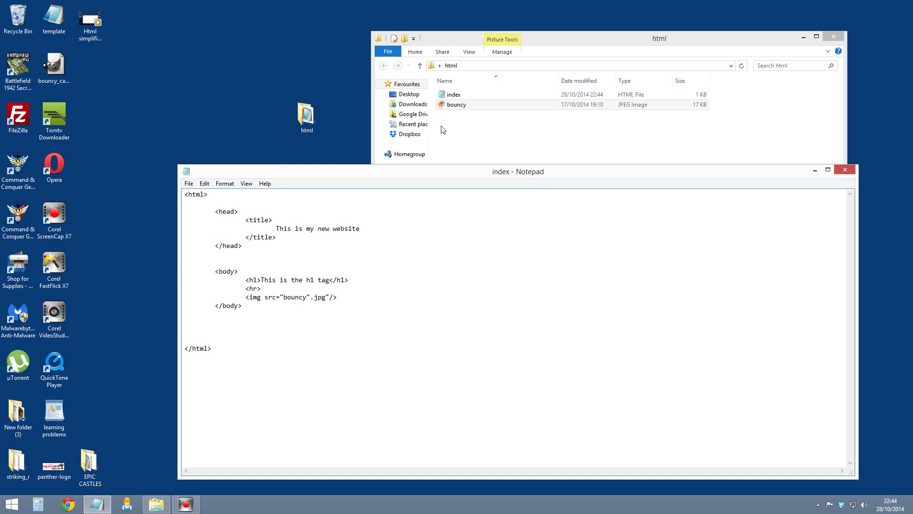
Bring up the context menu for index.html in the html folder window.
right_click(452, 96)
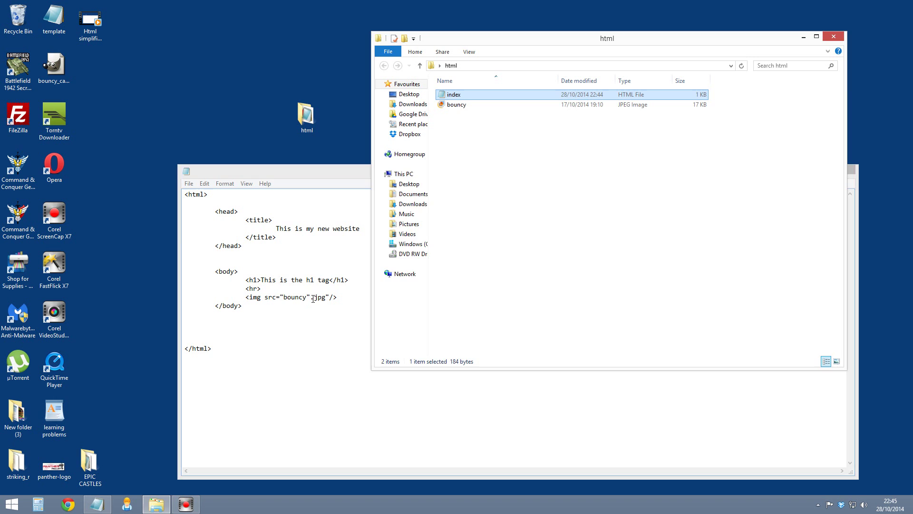
Delete the stray quote after 'bouncy' so src reads "bouncy.jpg", then save.
click(314, 298)
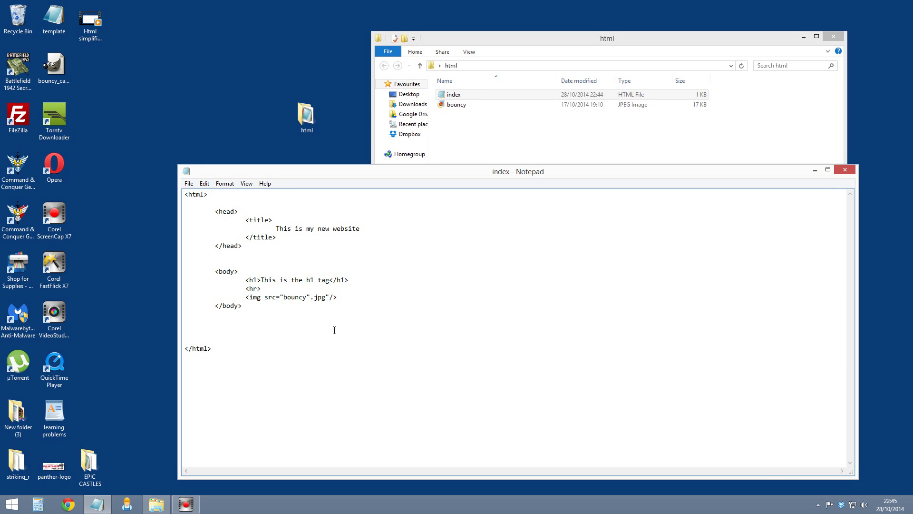
key(Delete)
click(188, 183)
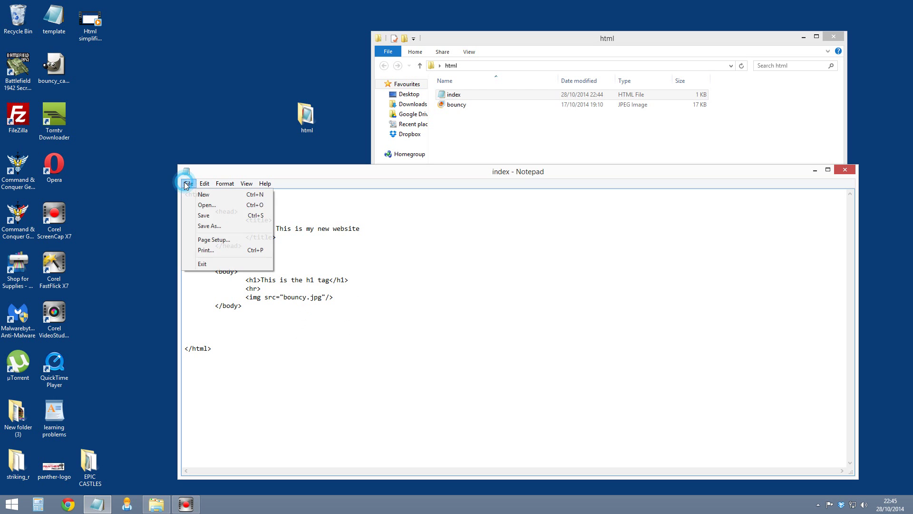
click(205, 217)
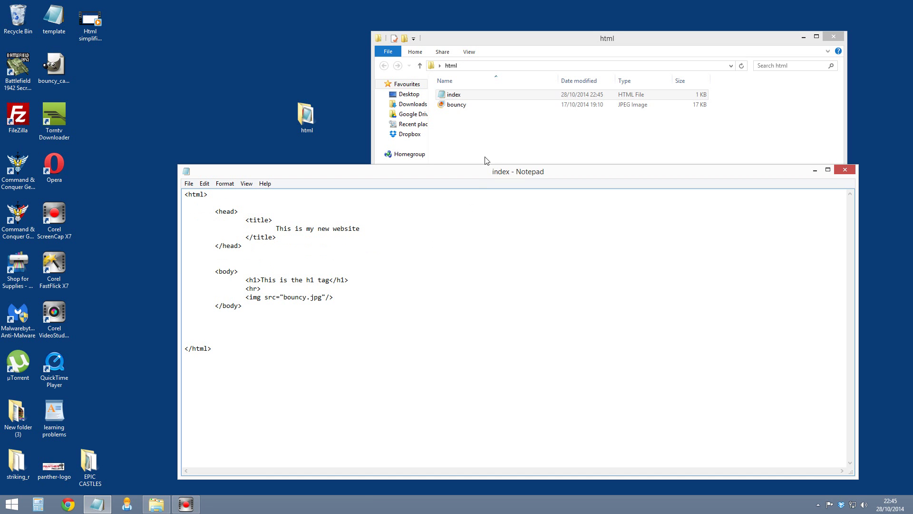
Open index.html from the html folder in Google Chrome.
click(457, 96)
right_click(457, 96)
mouse_move(487, 158)
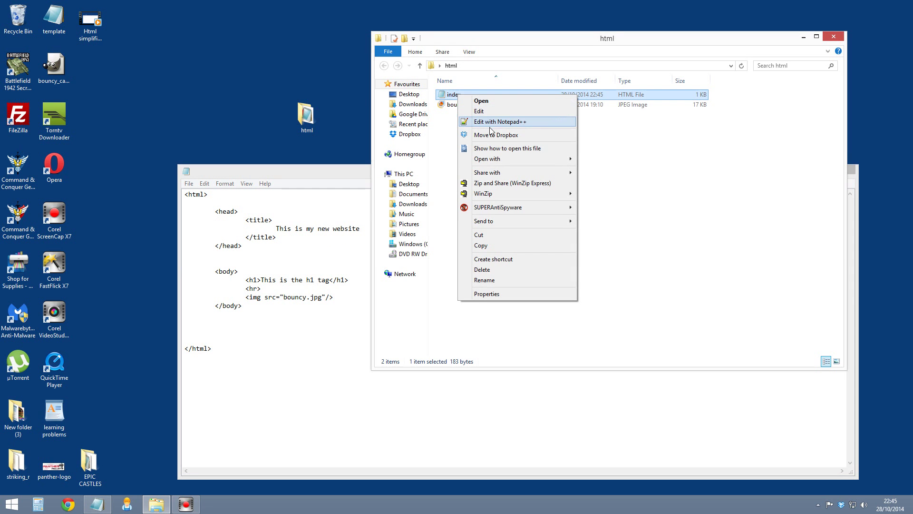
click(603, 159)
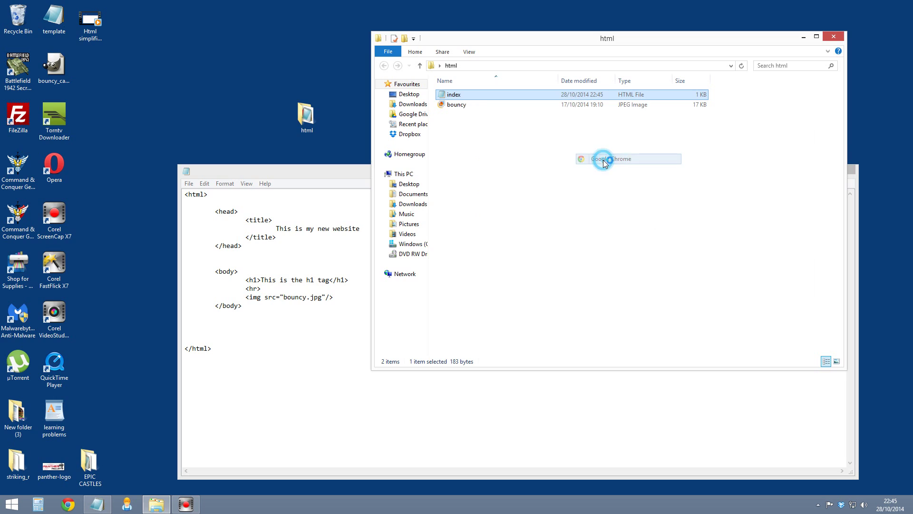